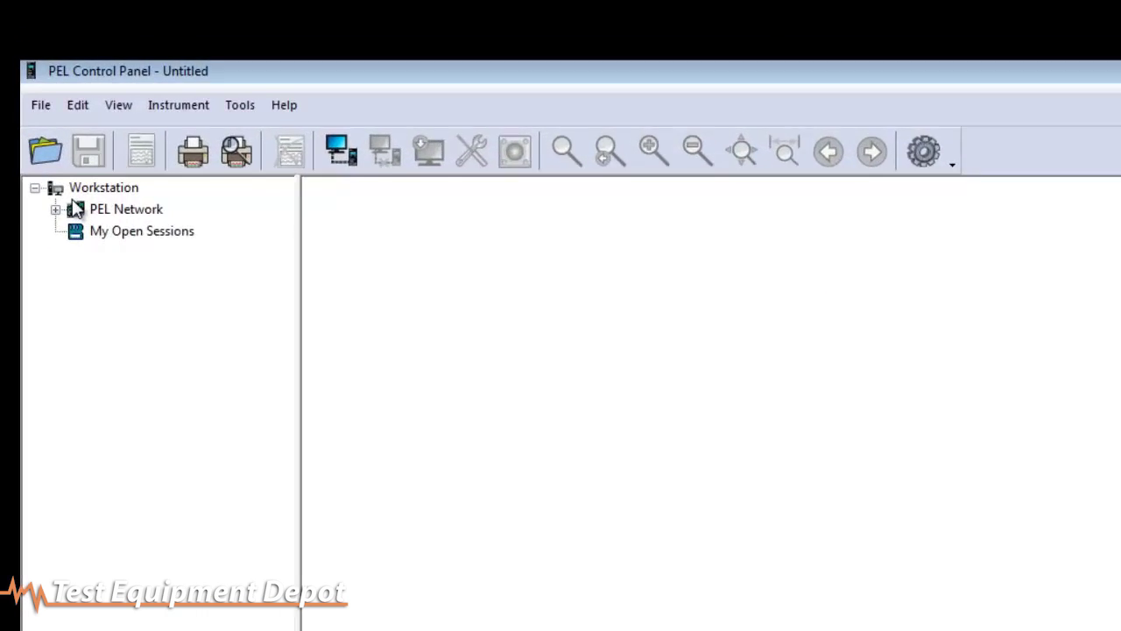
Display the PEL103-143888KGH Dover Status pane showing location Office, date 2/28/2014 and battery 9.33 V.
{"action": "left_click", "coordinate": [55, 209]}
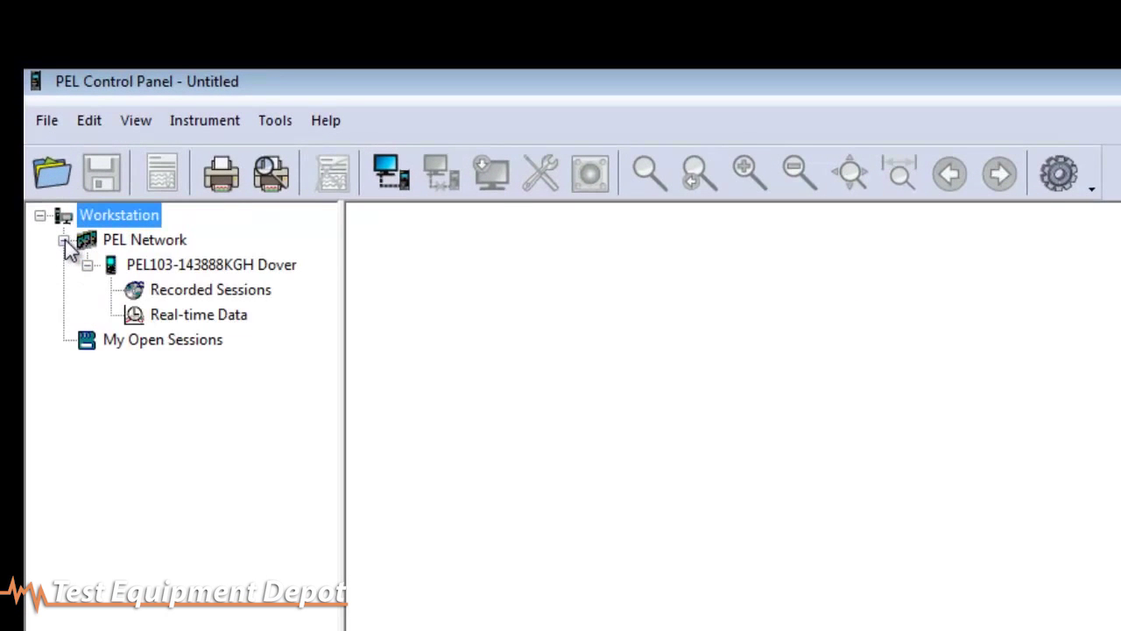
{"action": "left_click", "coordinate": [160, 265]}
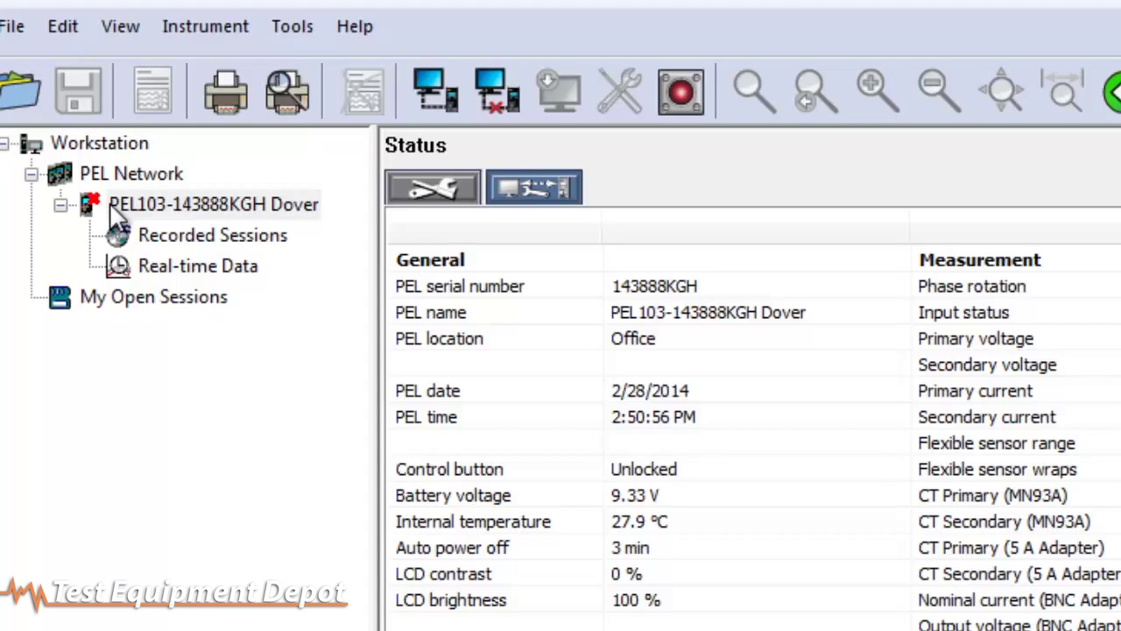
Open Configure Instrument for the PEL103 from the Instrument menu.
{"action": "left_click", "coordinate": [114, 203]}
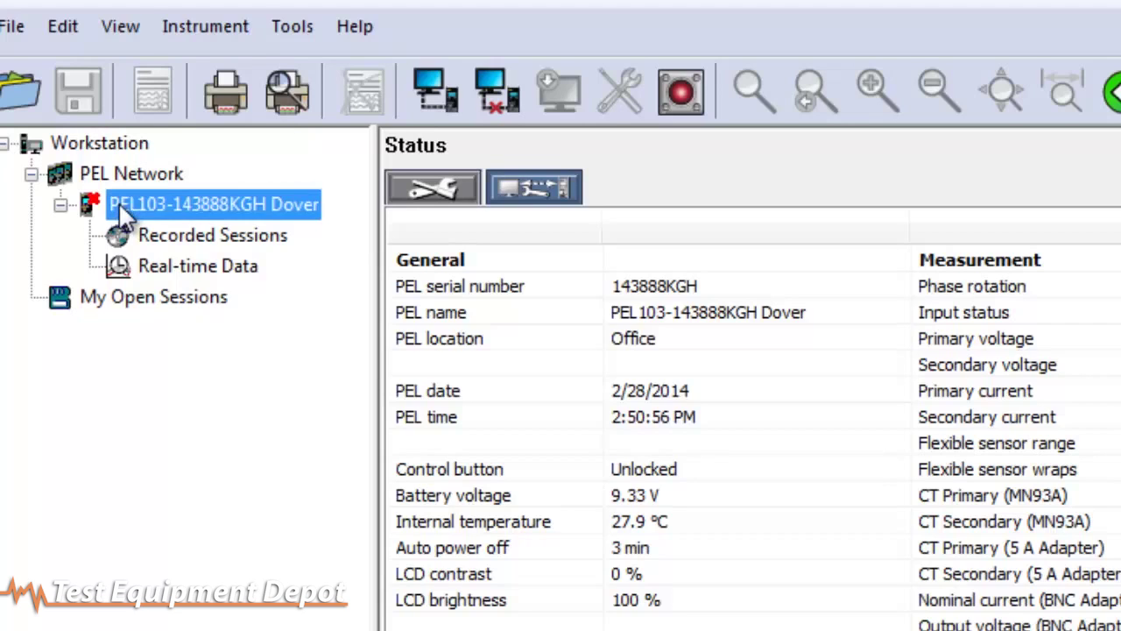
{"action": "left_click", "coordinate": [217, 28]}
{"action": "left_click", "coordinate": [240, 265]}
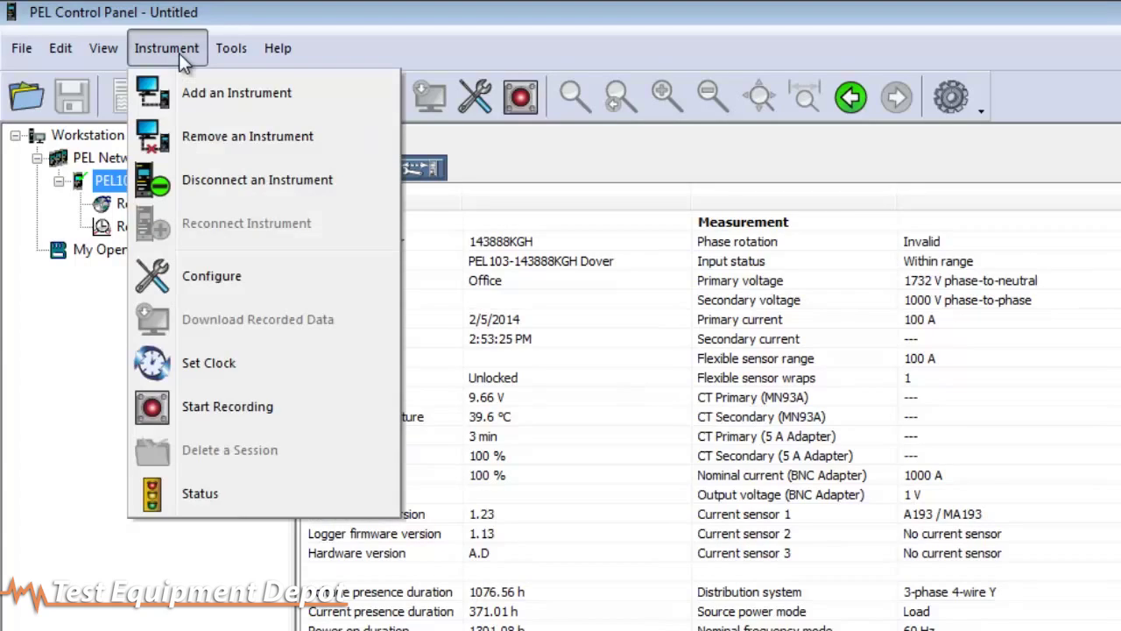
{"action": "left_click", "coordinate": [215, 274]}
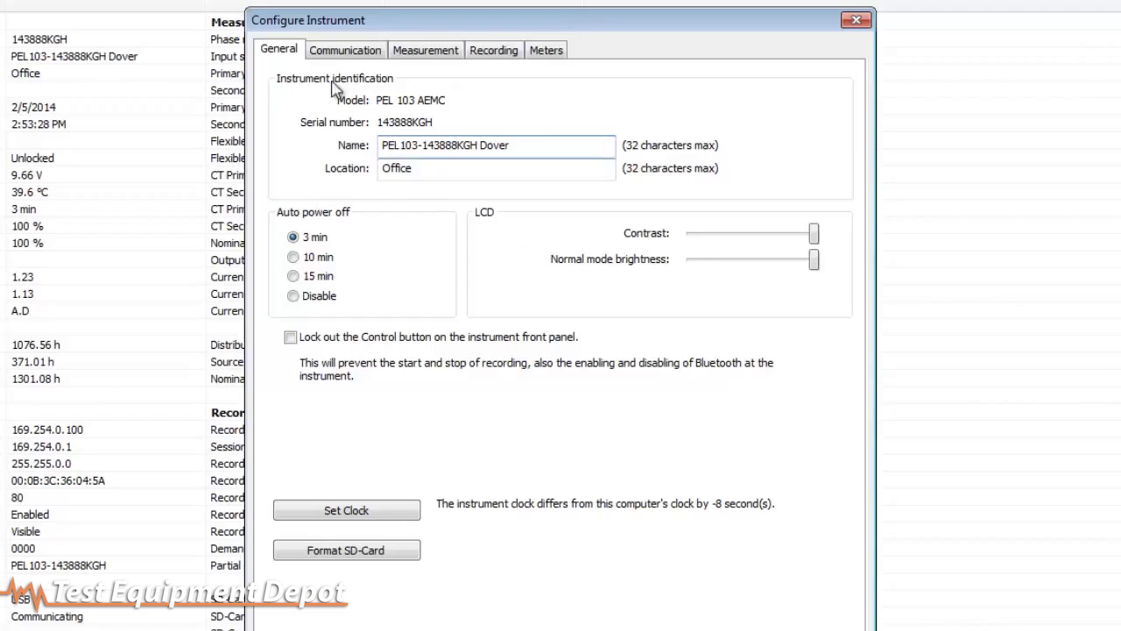
Review the Communication and Measurement tabs, ending on Recording settings with session DCtest.
{"action": "left_click", "coordinate": [338, 52]}
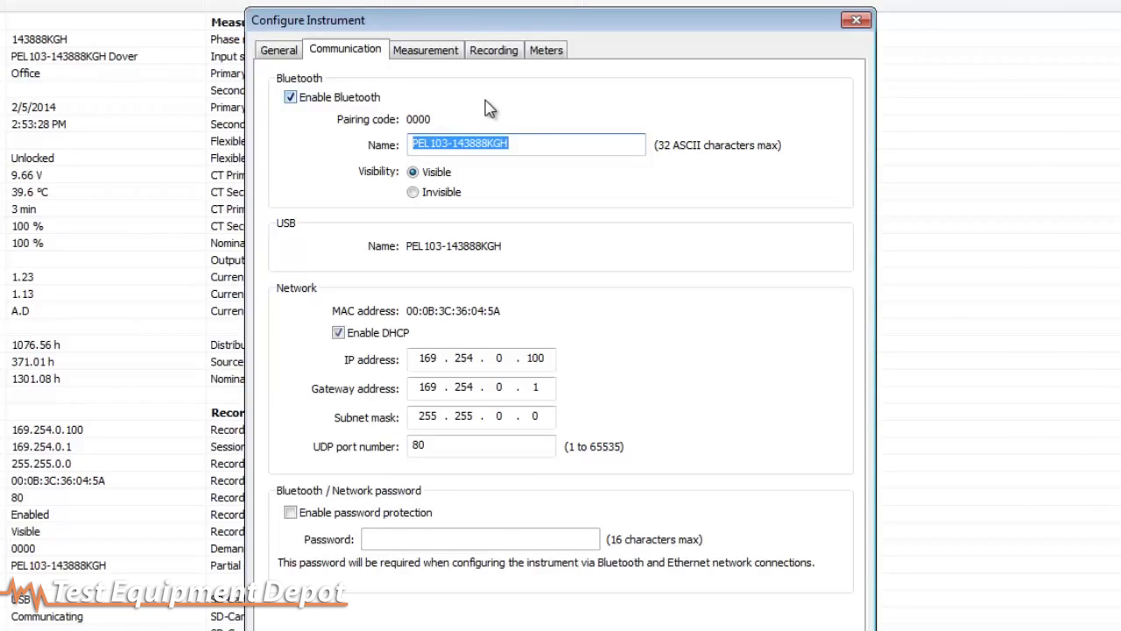
{"action": "left_click", "coordinate": [432, 54]}
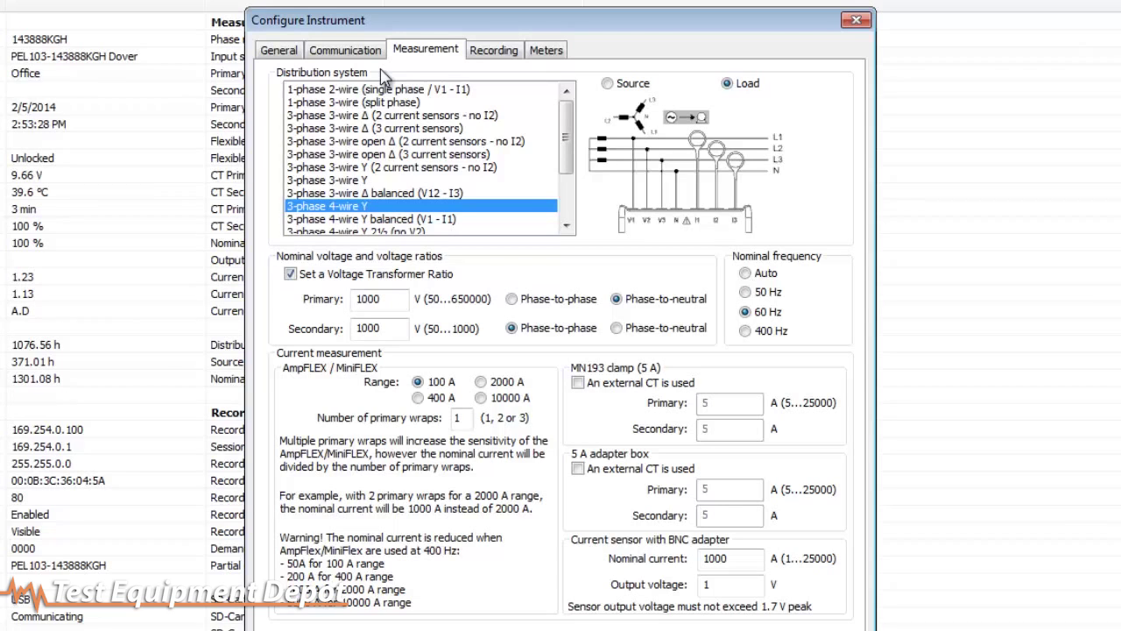
{"action": "left_click", "coordinate": [488, 54]}
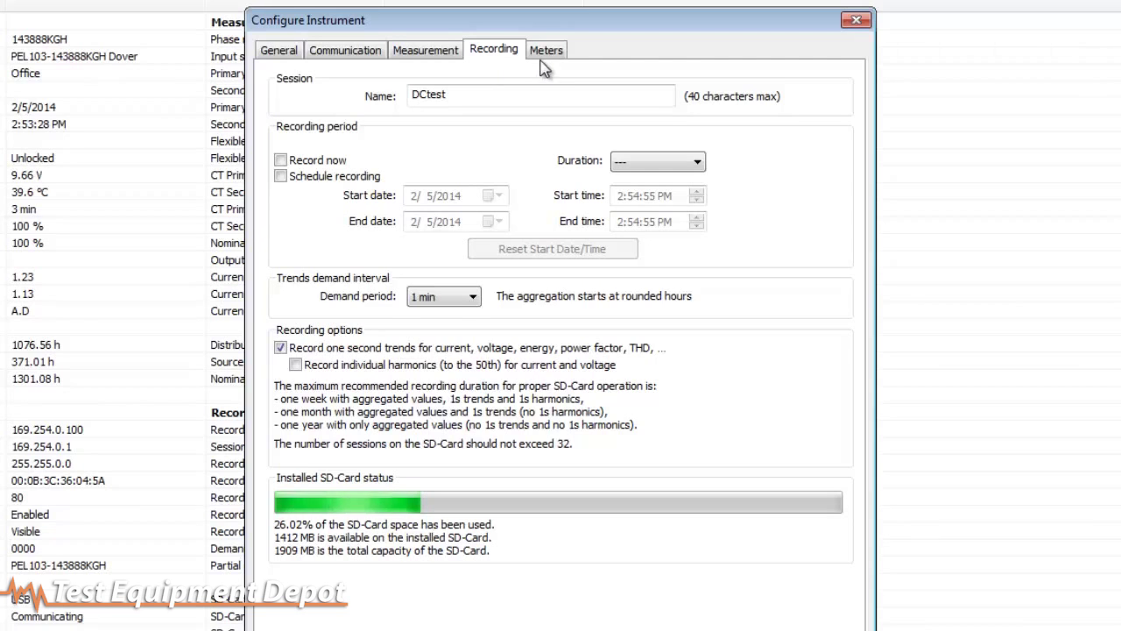
Show the Meters tab: no meter resets and a 1-hour partial energy integration period.
{"action": "left_click", "coordinate": [546, 52]}
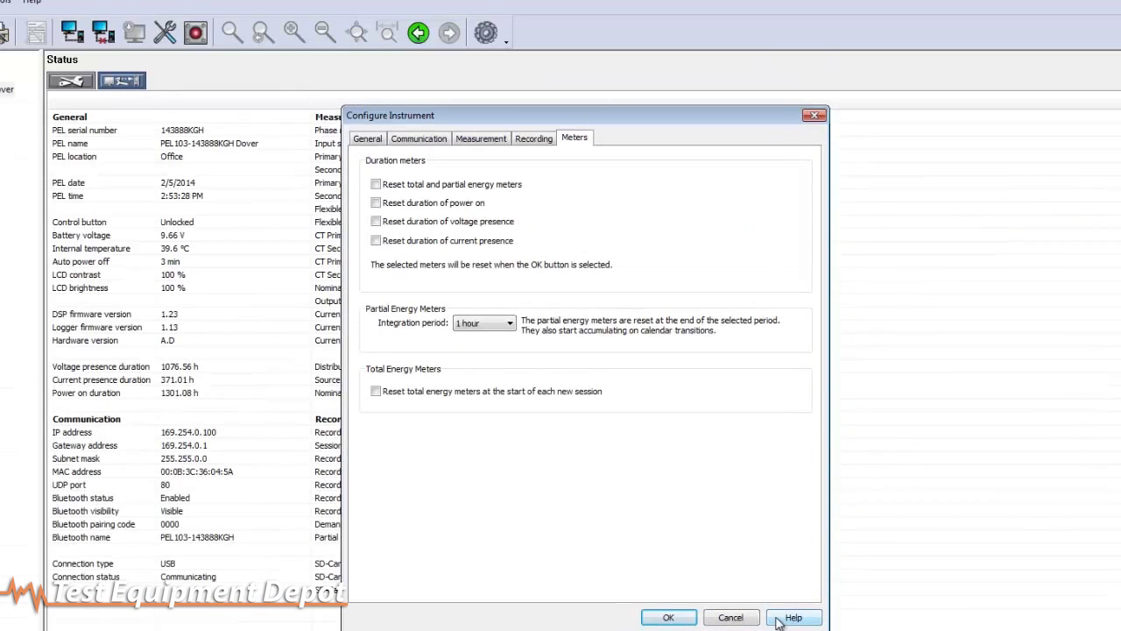
{"action": "left_click", "coordinate": [570, 468]}
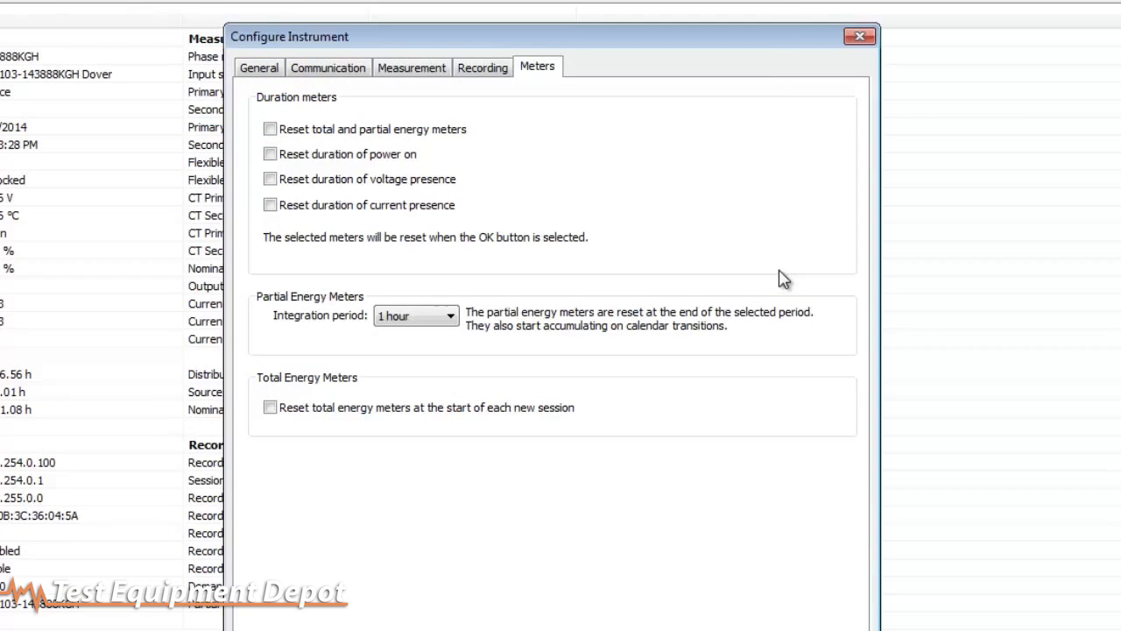
From the General tab's date and time settings, synchronize the instrument clock to the PC's time.
{"action": "left_click", "coordinate": [266, 73]}
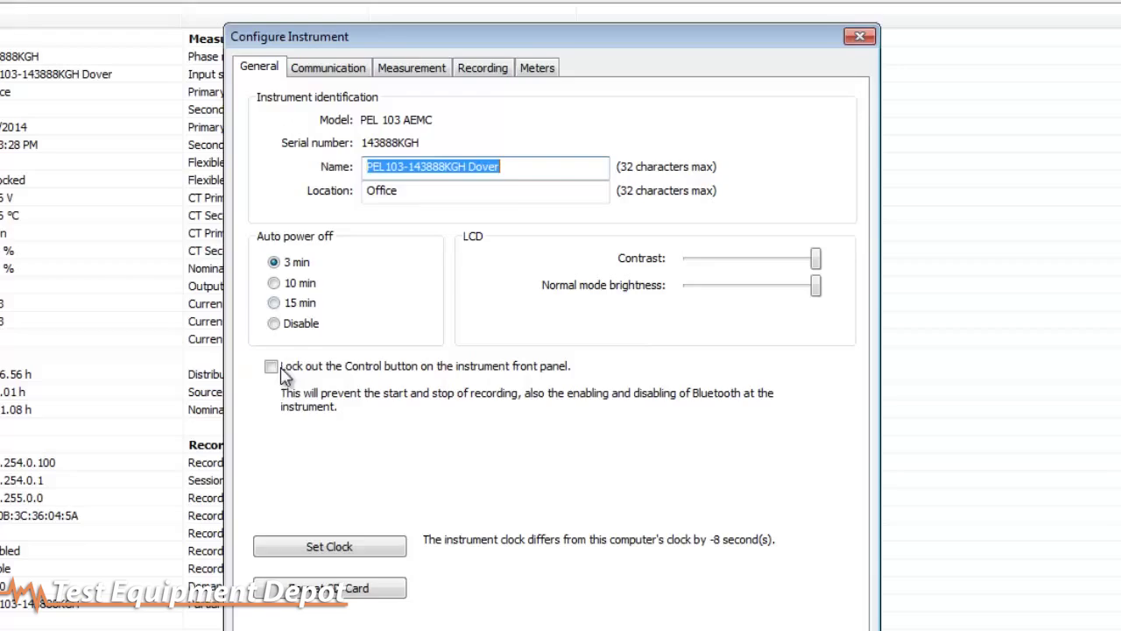
{"action": "left_click", "coordinate": [295, 544]}
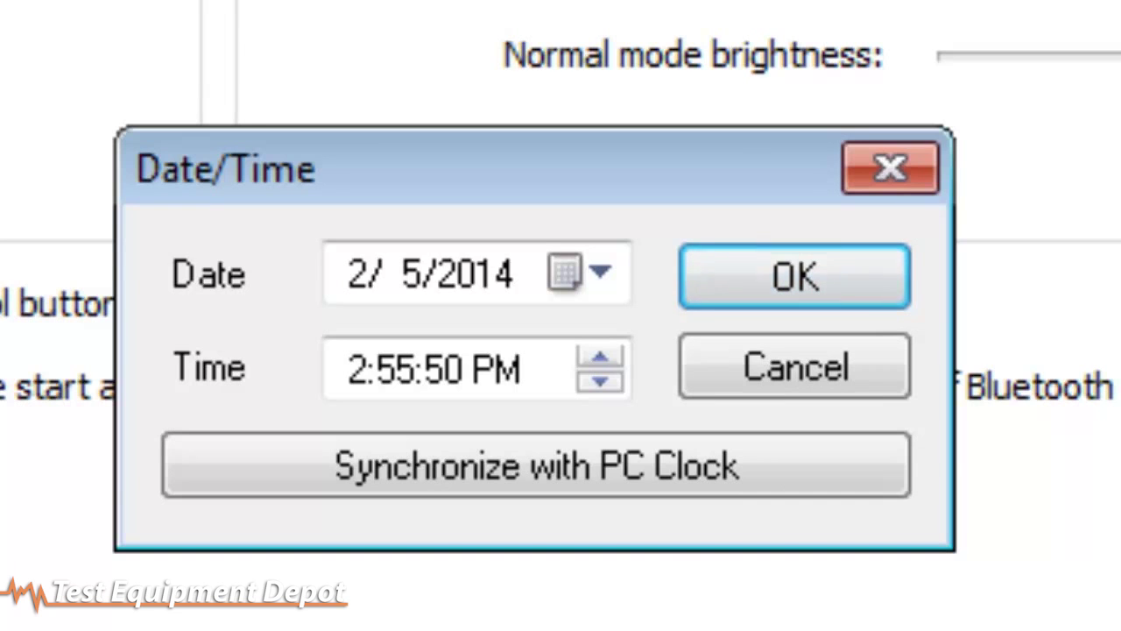
{"action": "left_click", "coordinate": [596, 274]}
{"action": "left_click", "coordinate": [596, 276]}
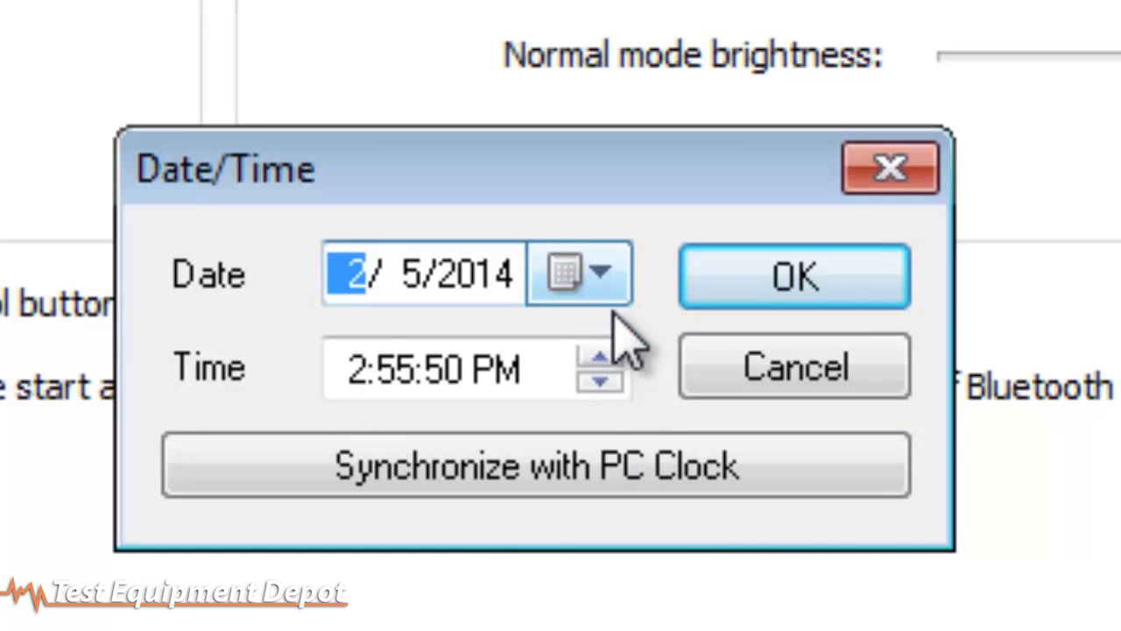
{"action": "left_click", "coordinate": [600, 382]}
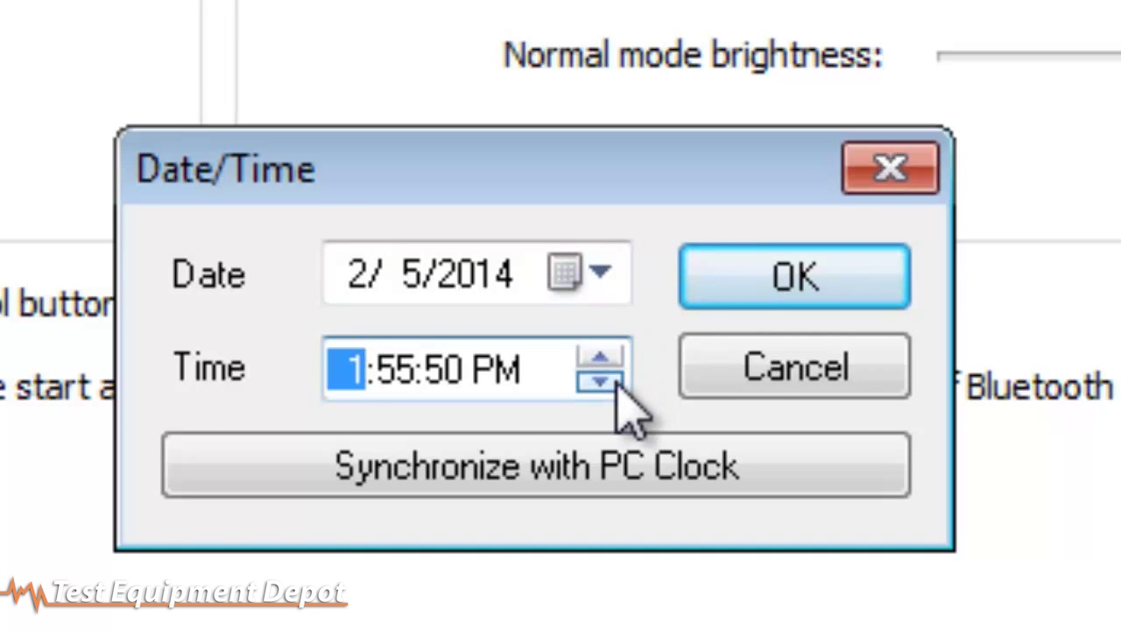
{"action": "left_click", "coordinate": [603, 357]}
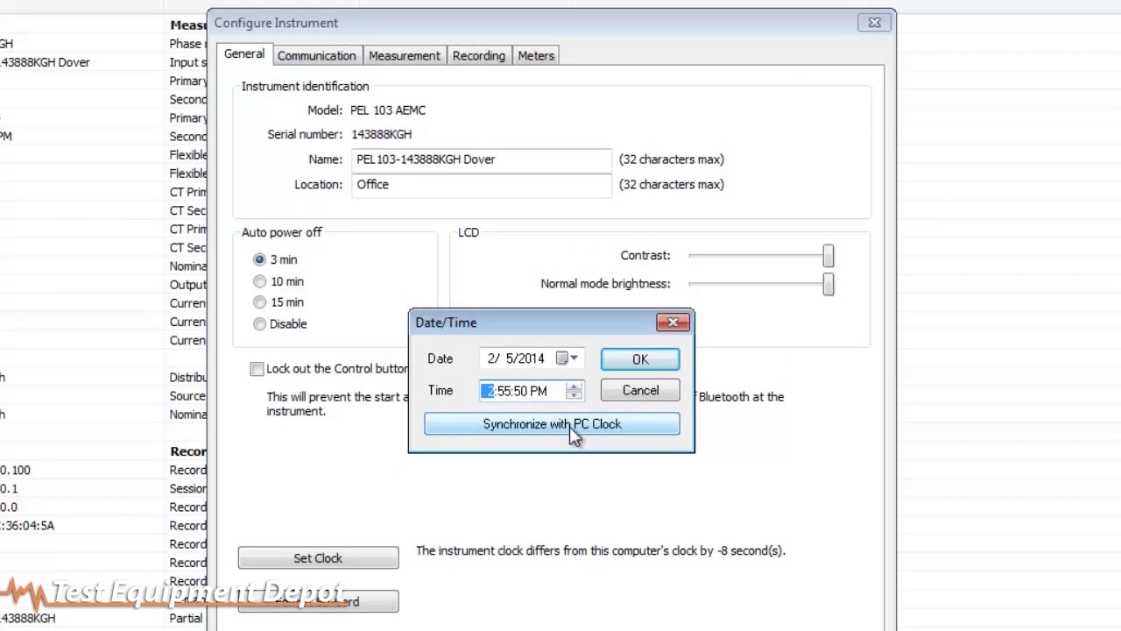
{"action": "left_click", "coordinate": [571, 426]}
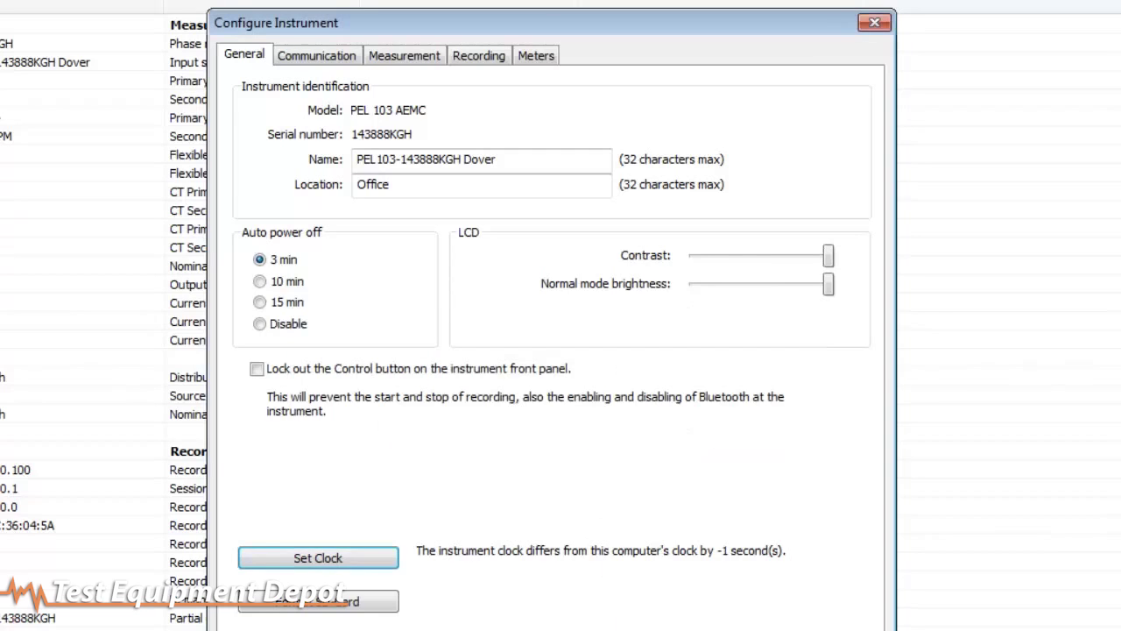
{"action": "left_click", "coordinate": [671, 630]}
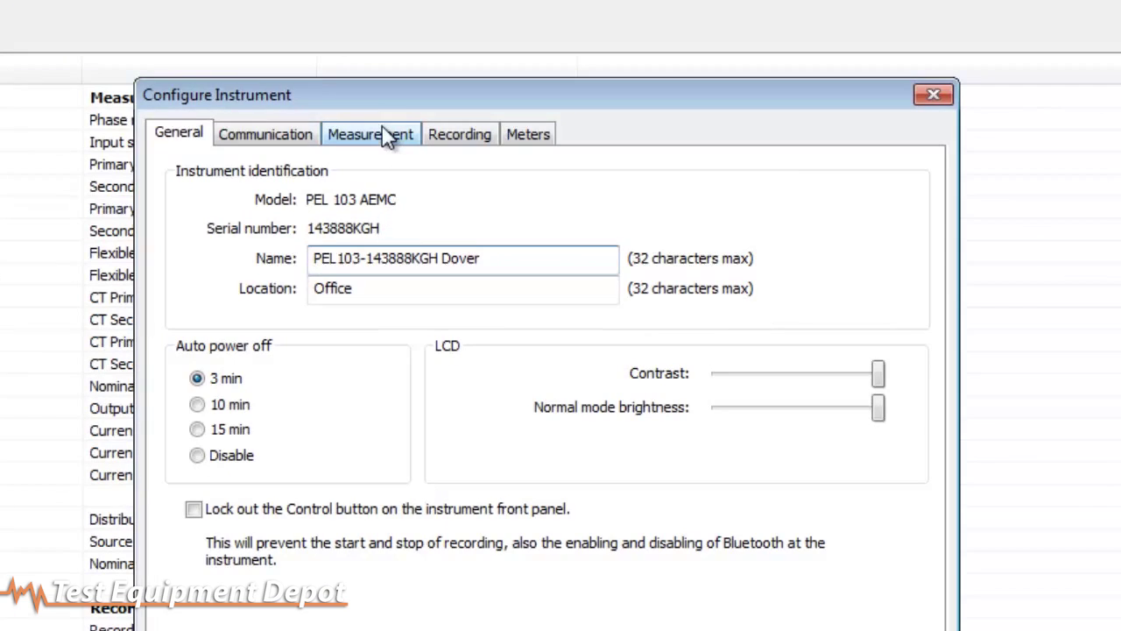
Choose 3-phase 4-wire Y balanced (V1 - I1) as the distribution system on the Measurement tab.
{"action": "left_click", "coordinate": [385, 137]}
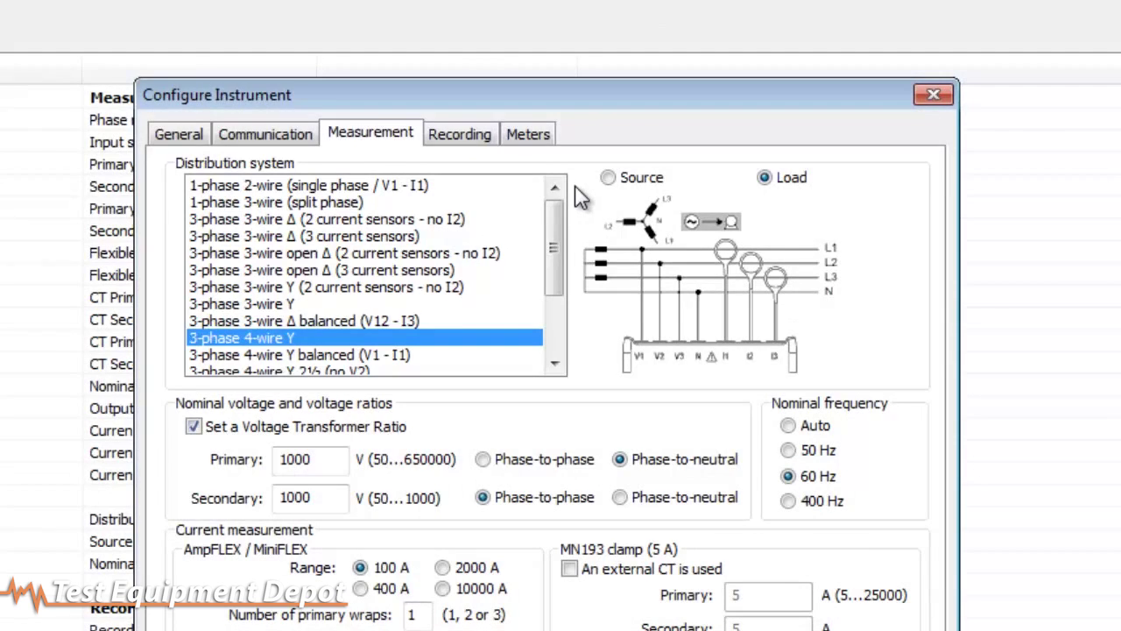
{"action": "left_click_drag", "start_coordinate": [558, 229], "coordinate": [557, 250]}
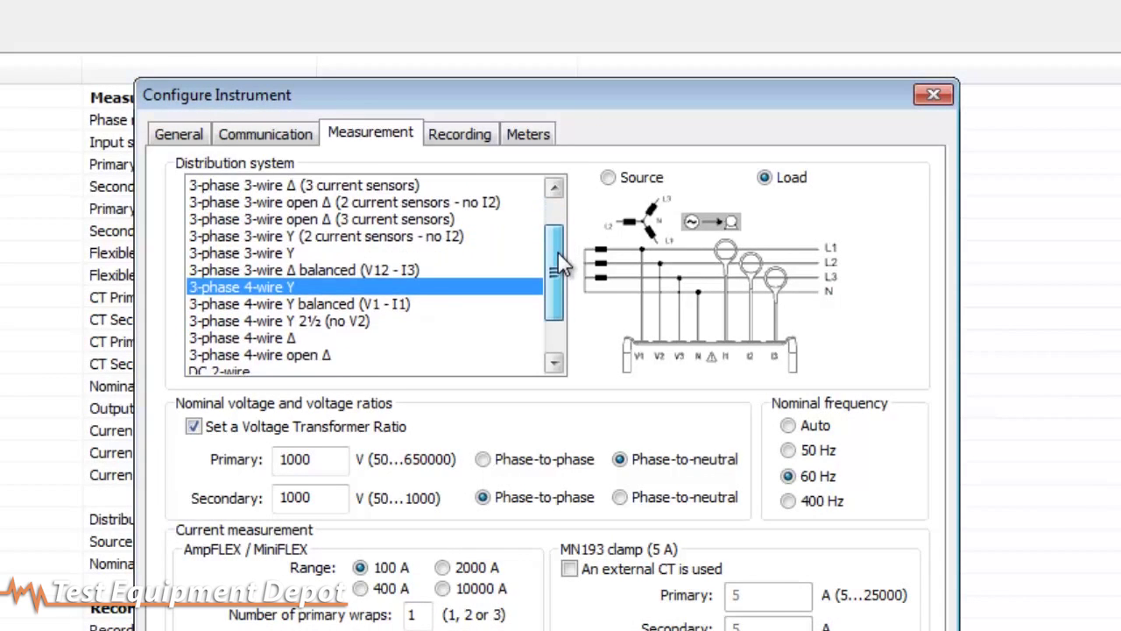
{"action": "left_click", "coordinate": [354, 307]}
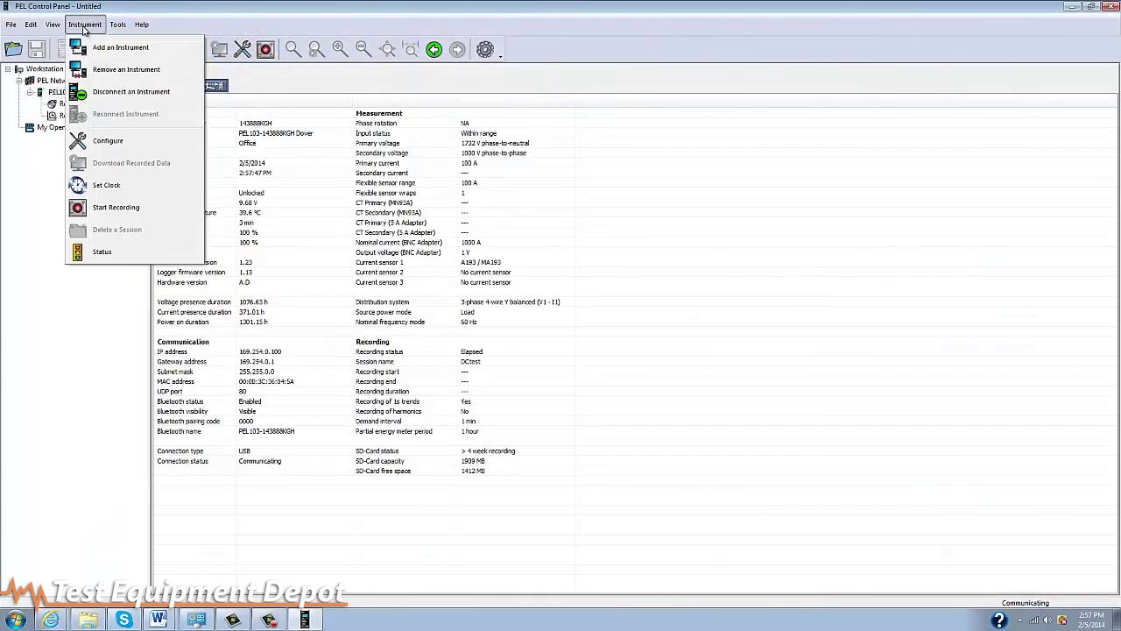
Reopen the configuration's Recording tab and replace session name DCtest with 'First Test'.
{"action": "left_click", "coordinate": [106, 141]}
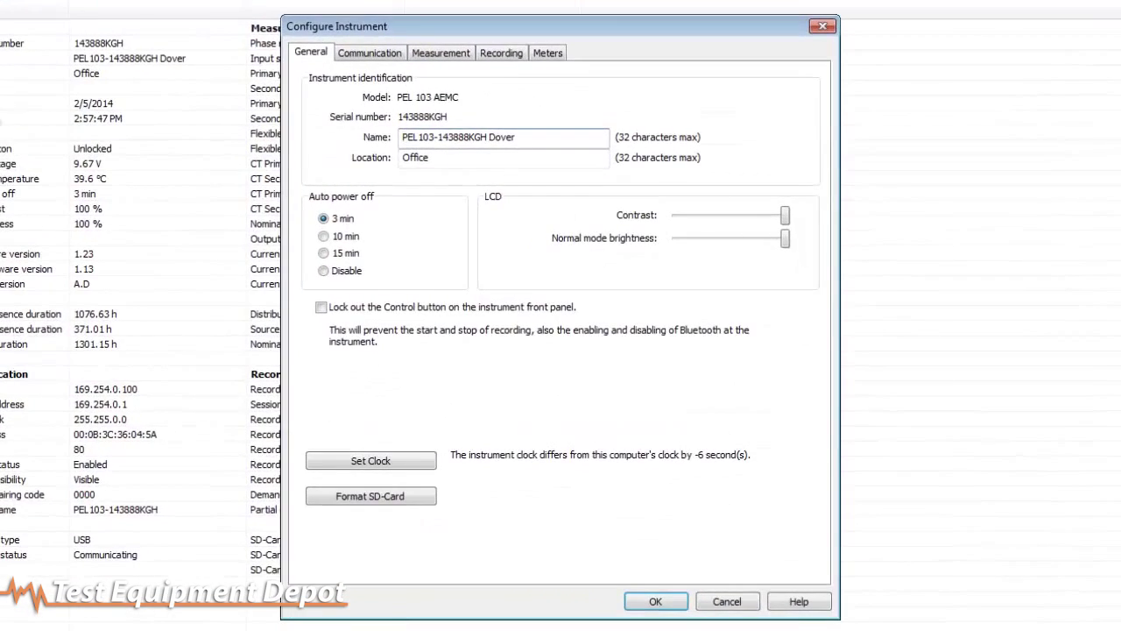
{"action": "left_click", "coordinate": [501, 54]}
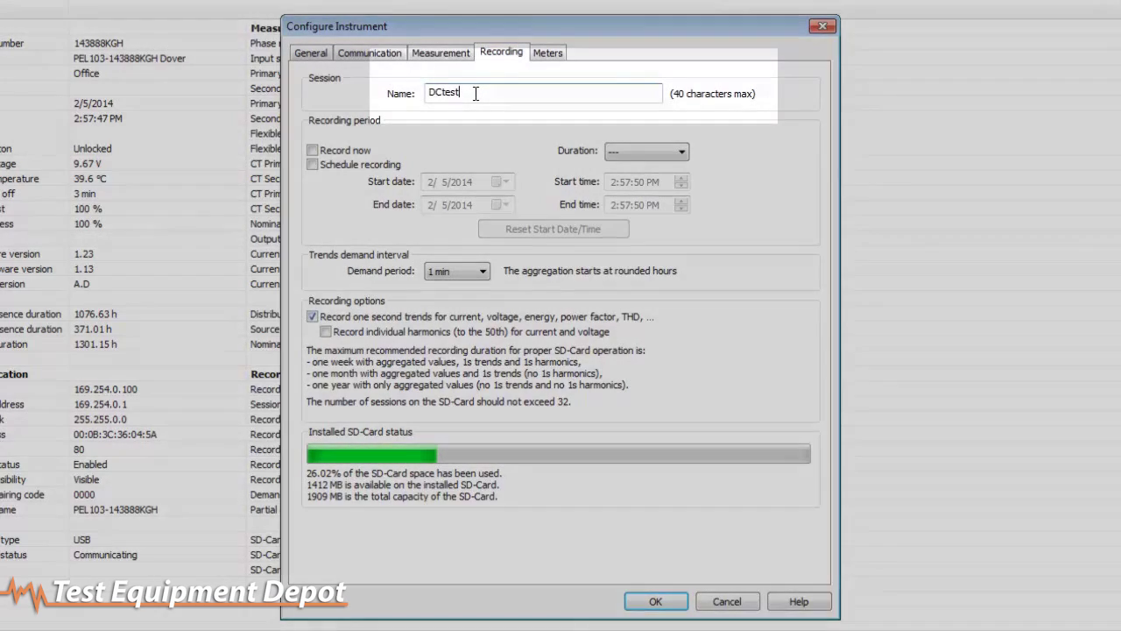
{"action": "left_click_drag", "start_coordinate": [479, 93], "coordinate": [415, 96]}
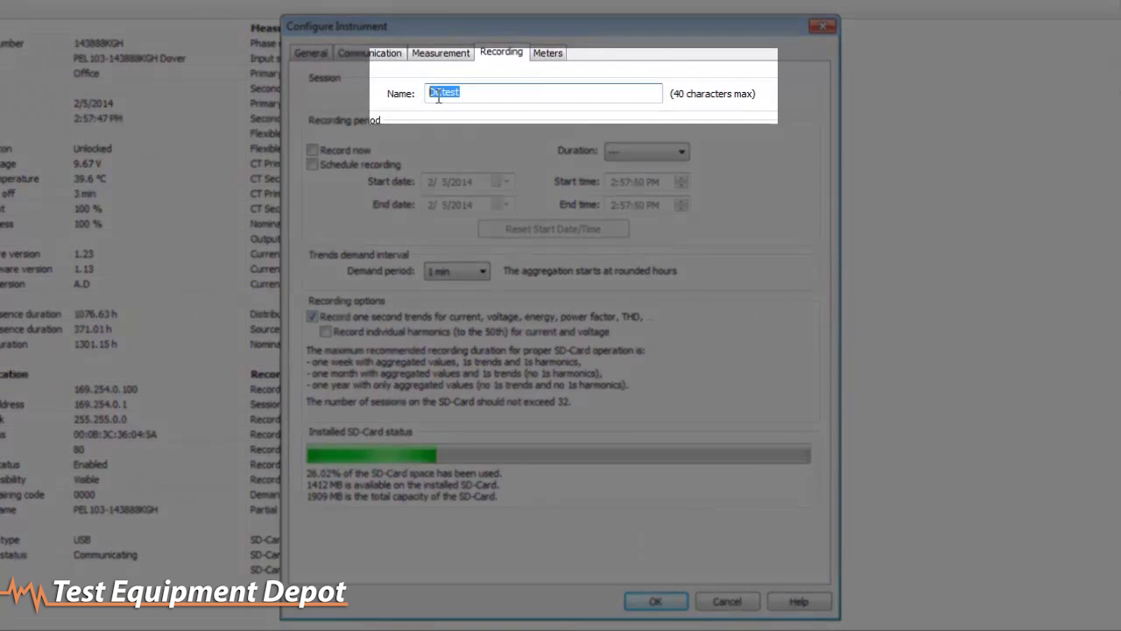
{"action": "type", "text": "First Tes"}
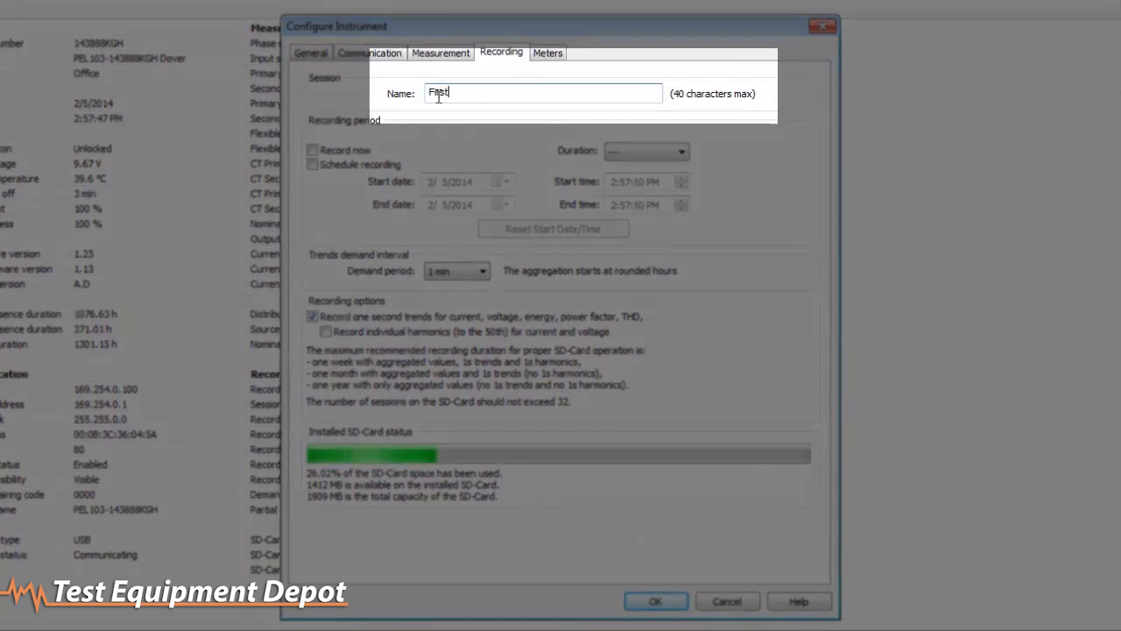
{"action": "type", "text": "t"}
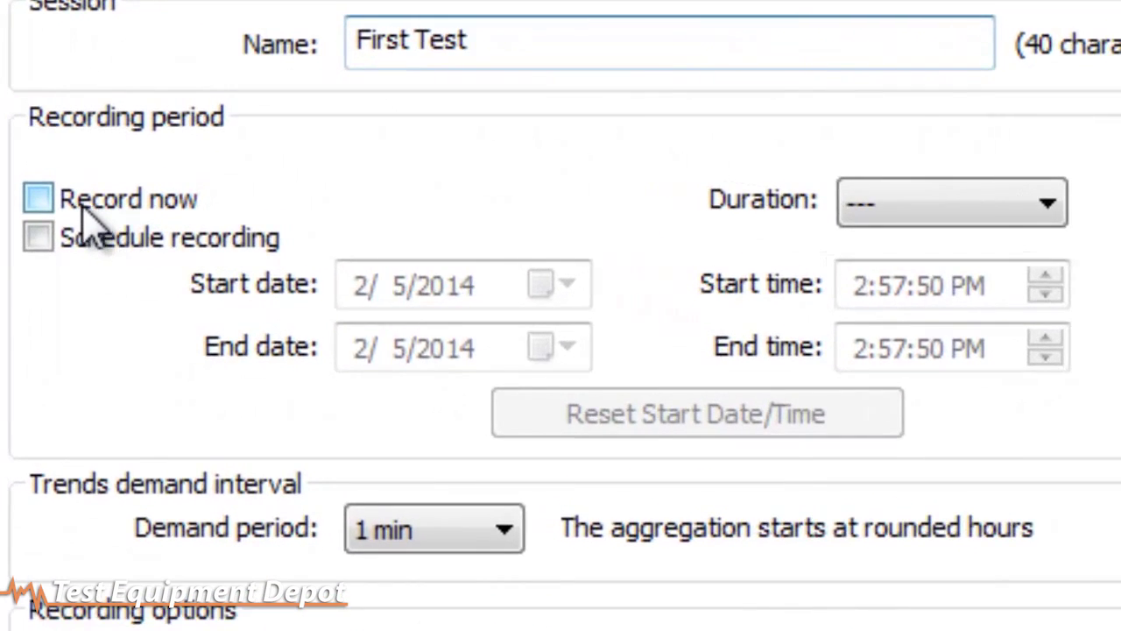
Set the First Test session to Record now, leaving Schedule recording unchecked.
{"action": "left_click", "coordinate": [93, 190]}
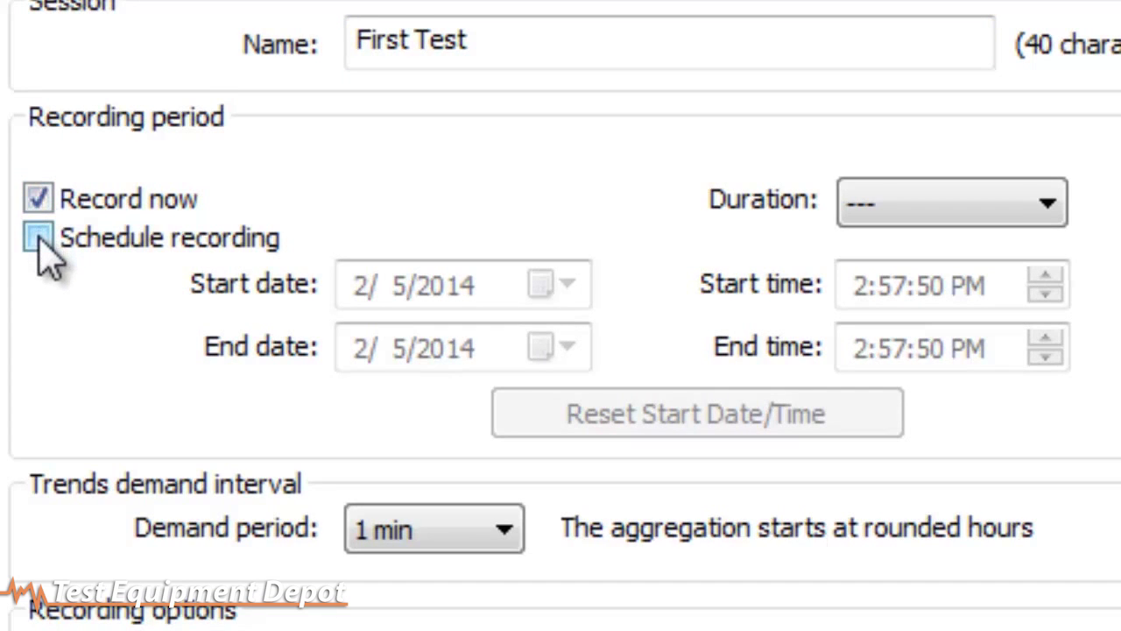
{"action": "left_click", "coordinate": [38, 239]}
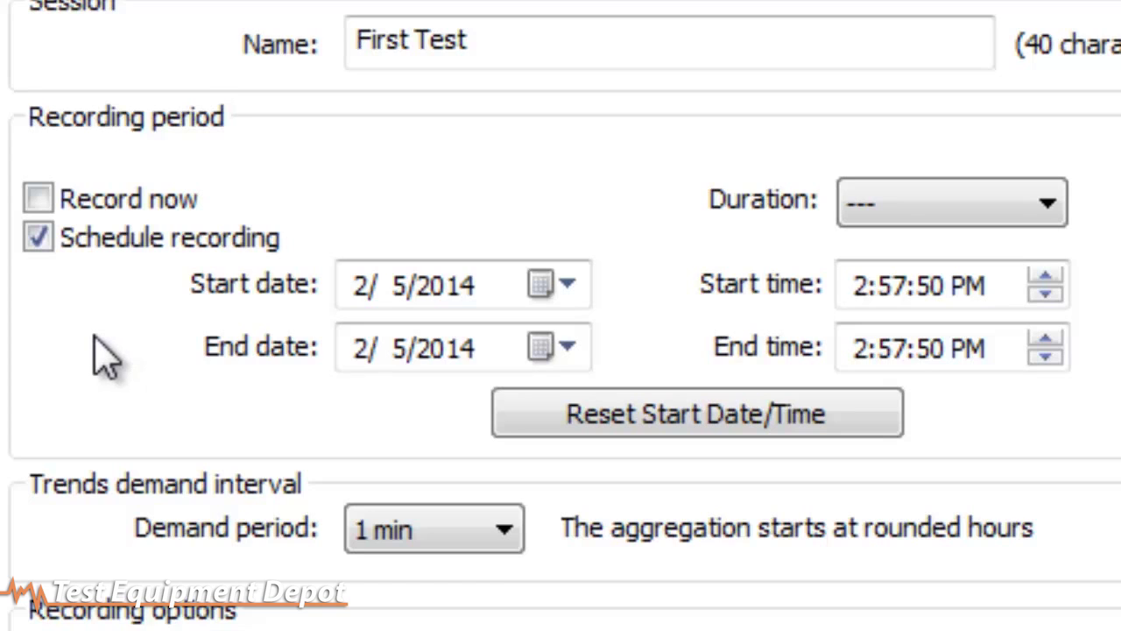
{"action": "left_click", "coordinate": [35, 200]}
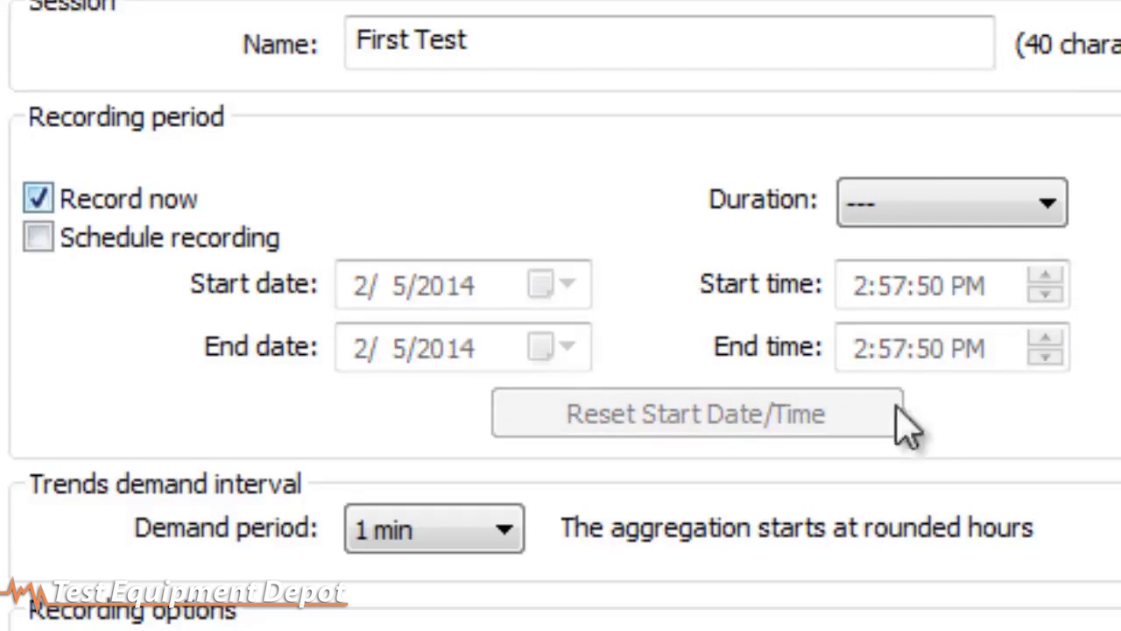
{"action": "left_click", "coordinate": [1051, 210]}
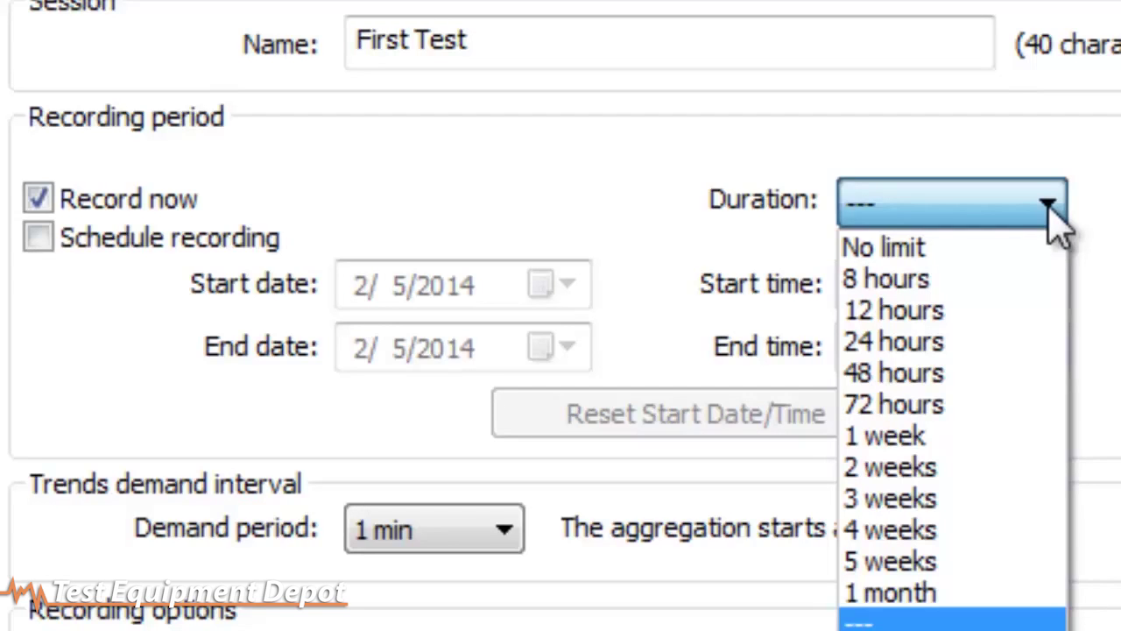
Choose No limit as the recording duration.
{"action": "left_click", "coordinate": [947, 250]}
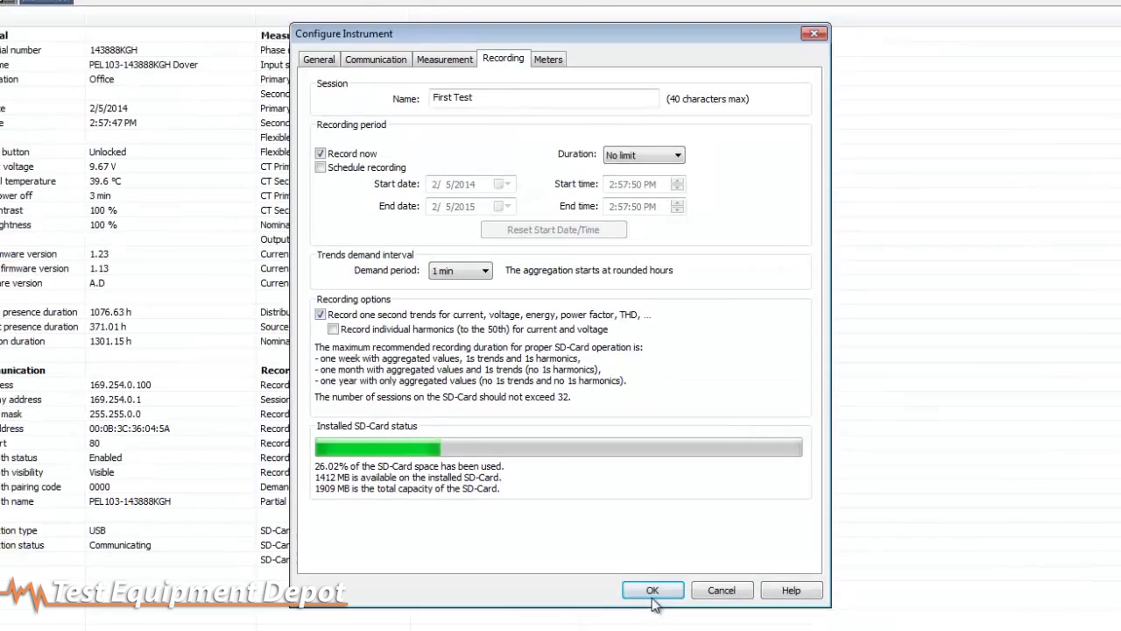
Write the First Test configuration with no duration limit to the PEL103.
{"action": "left_click", "coordinate": [653, 591]}
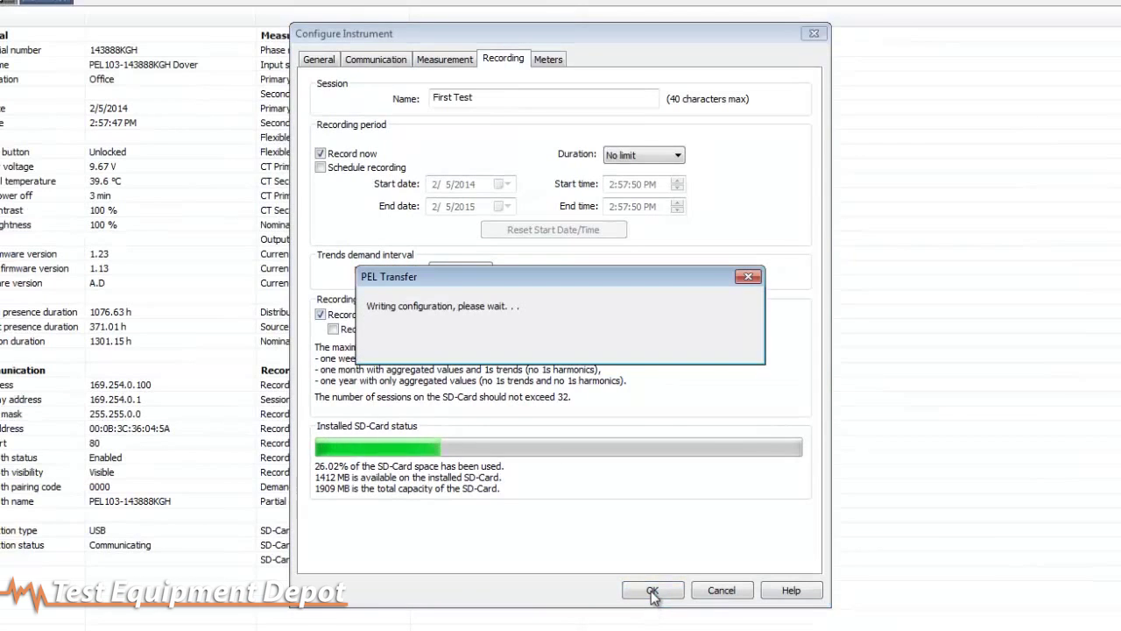